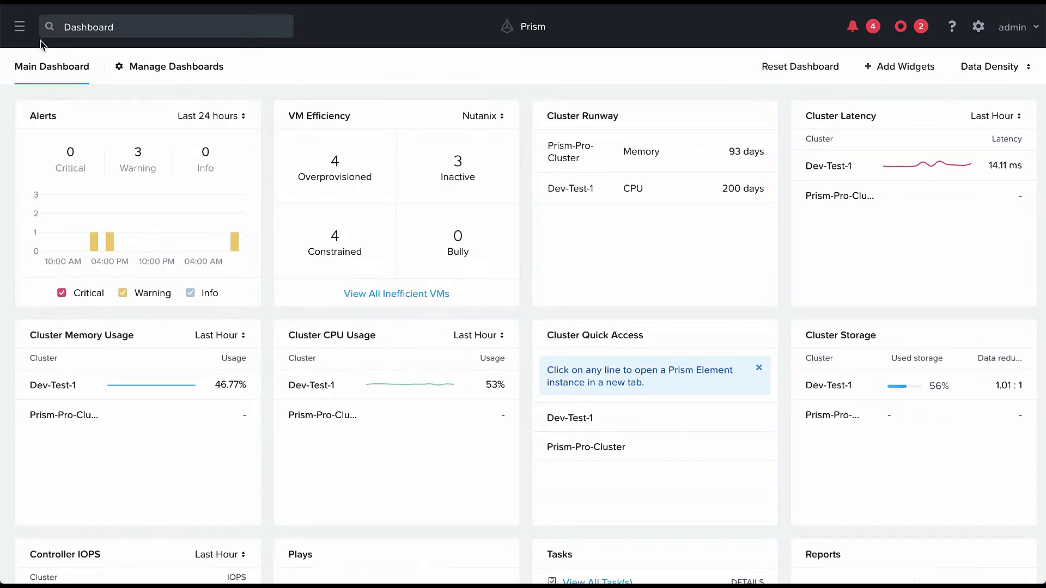
# - Open Prism Central's navigation menu so the Operations section's pages are listed
pyautogui.click(20, 26)
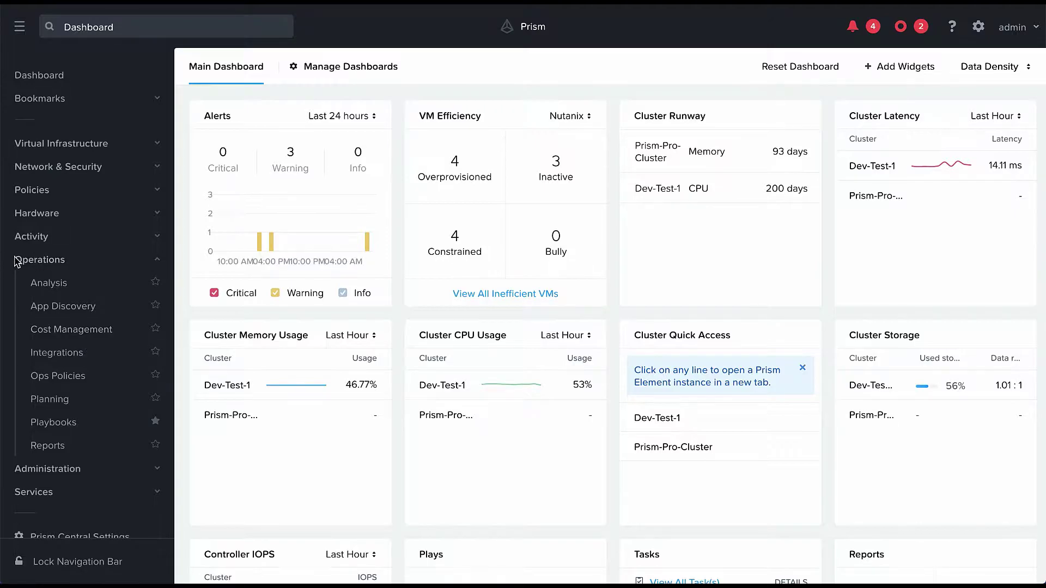
# - Go to Cost Management to load the Beam dashboard showing $259,550 month-to-date spend
pyautogui.click(70, 330)
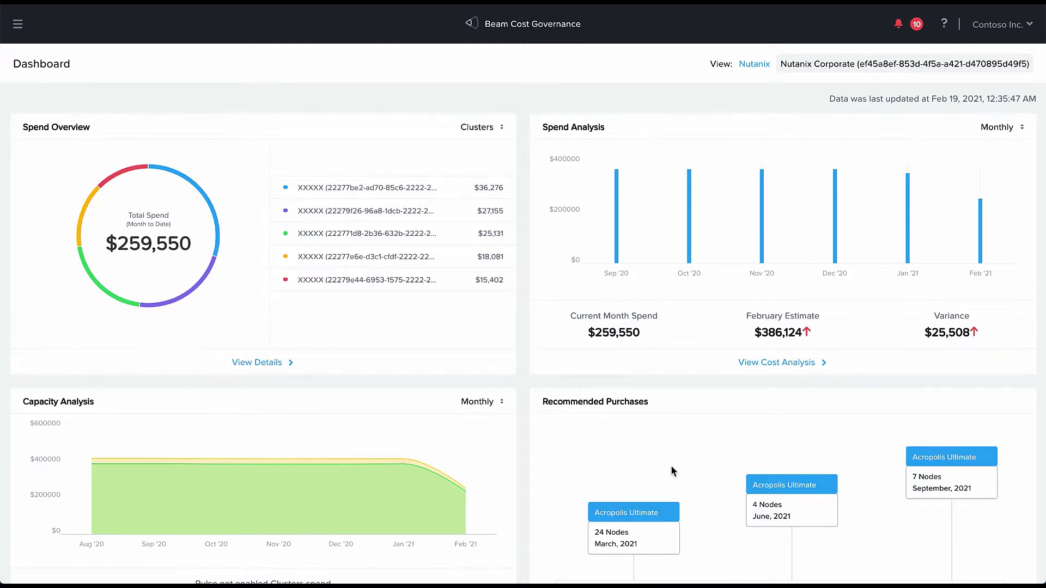
# - Open the Nutanix Accounts configuration listing the Nutanix Corporate account, then reopen the Configure menu
pyautogui.click(17, 26)
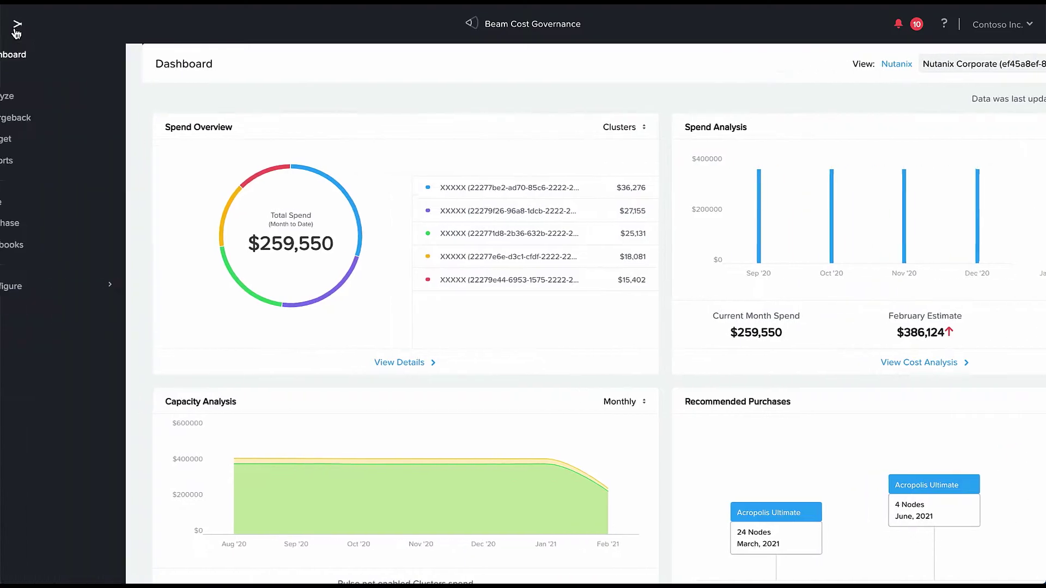
pyautogui.moveTo(145, 283)
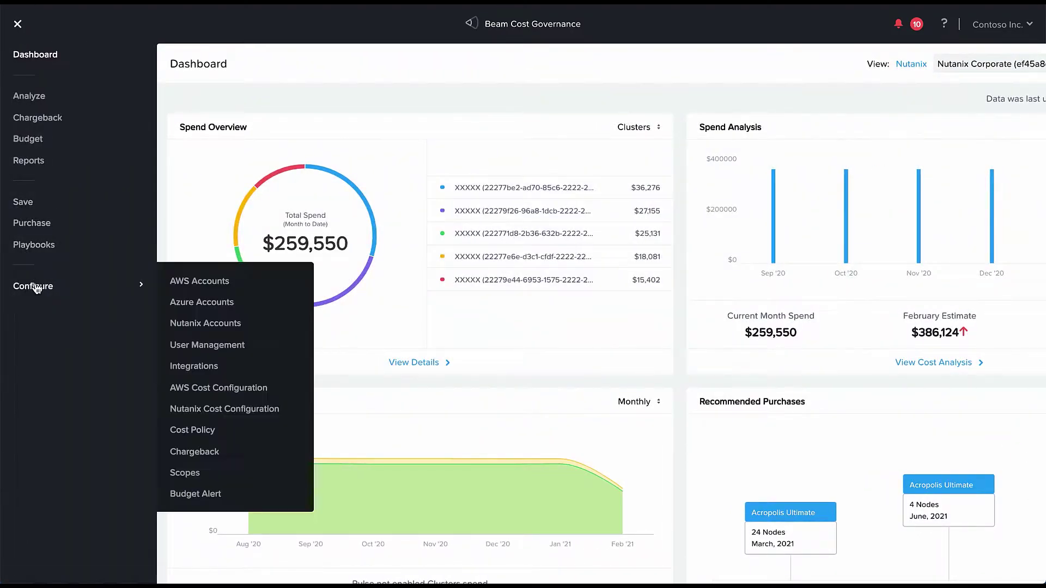
pyautogui.click(199, 324)
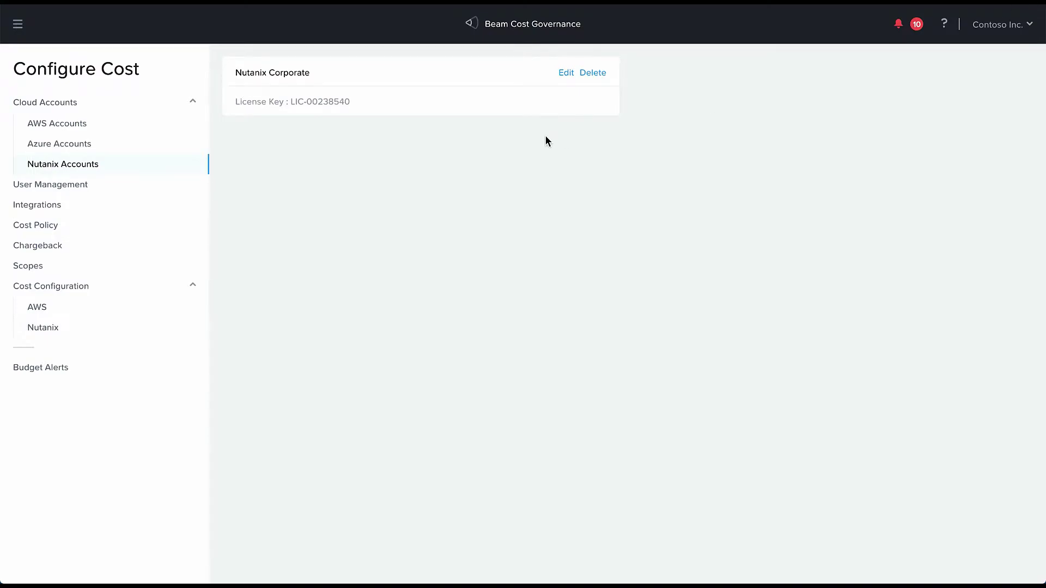
pyautogui.click(17, 24)
pyautogui.moveTo(58, 294)
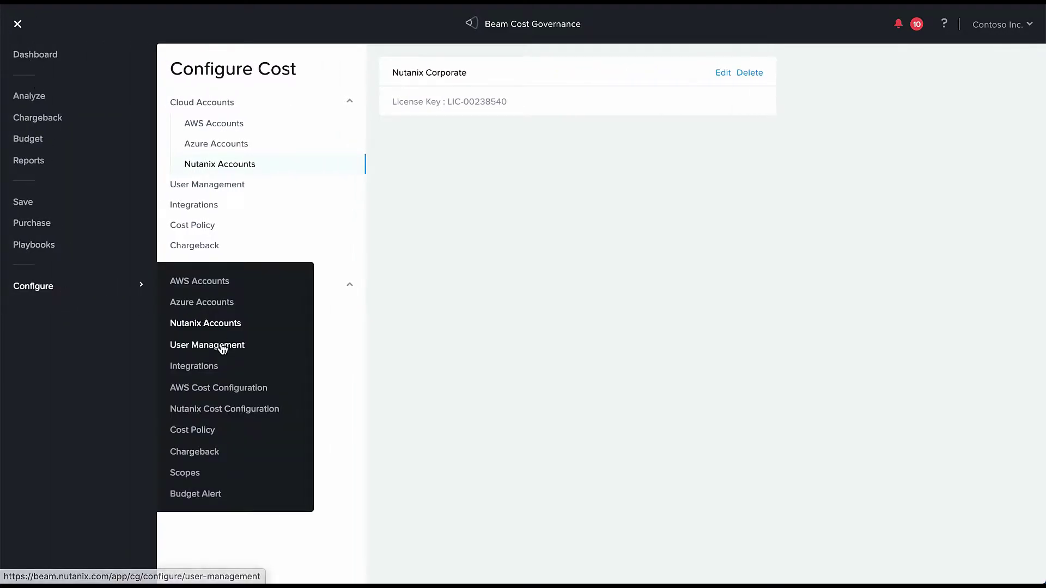
# - Open Nutanix Cost Configuration and review the product portfolio costs without saving any edits
pyautogui.click(224, 408)
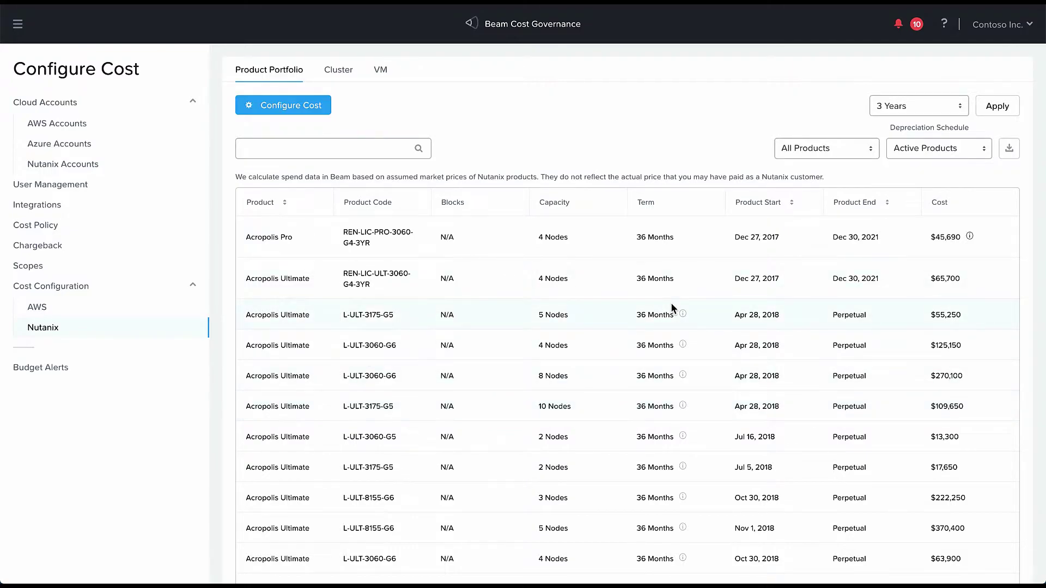
pyautogui.moveTo(971, 237)
pyautogui.click(328, 117)
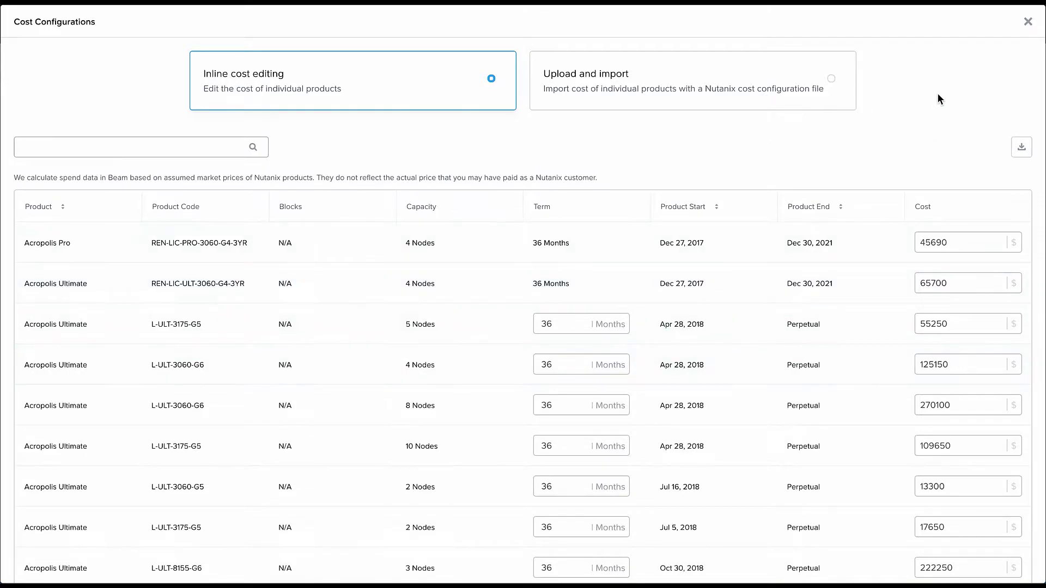
pyautogui.click(1027, 22)
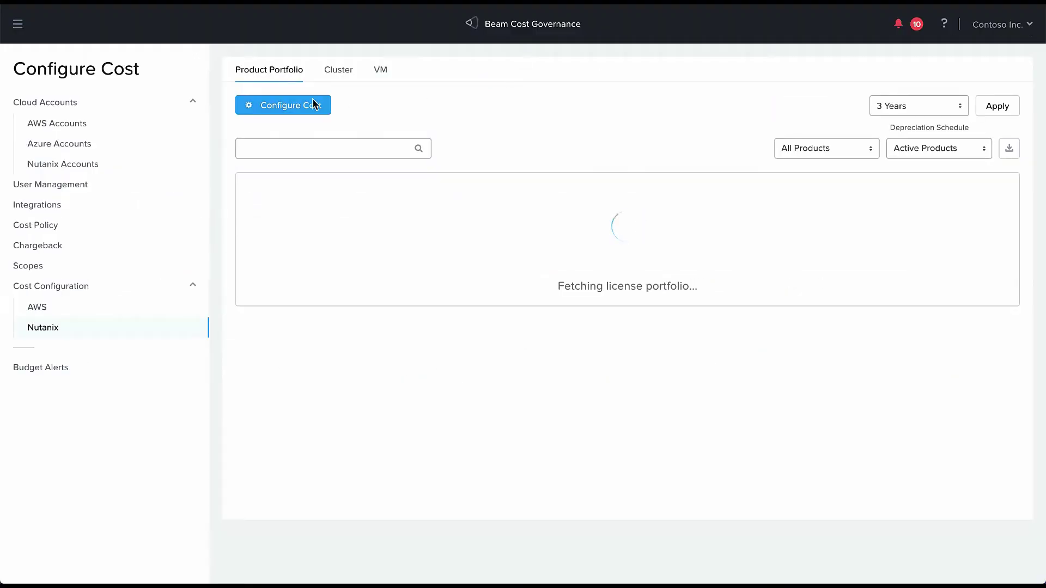
# - Show the cluster TCO list sorted by Monthly TCO, highest ($59,749) first
pyautogui.click(338, 73)
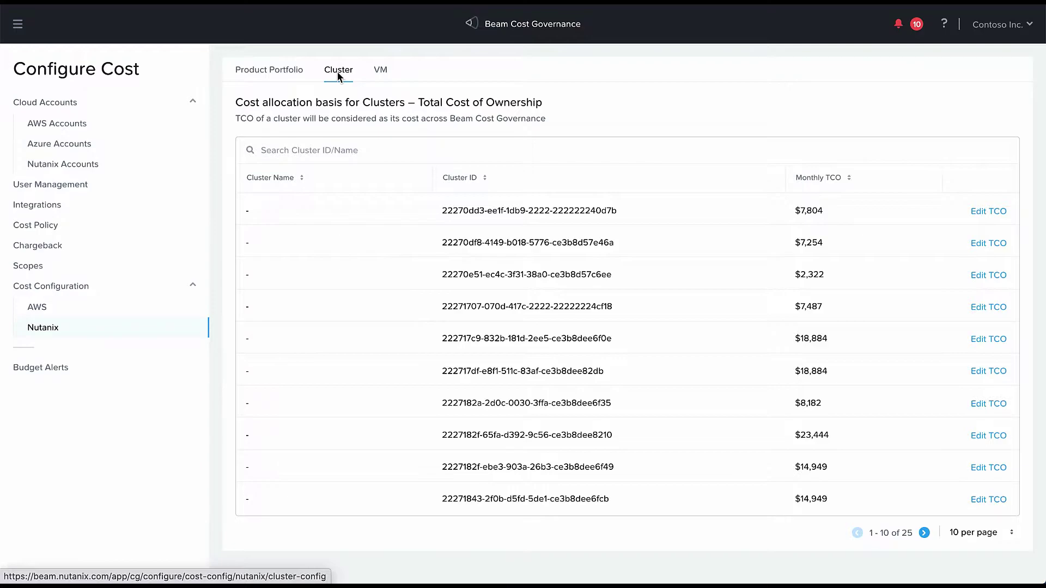
pyautogui.click(831, 179)
pyautogui.click(832, 181)
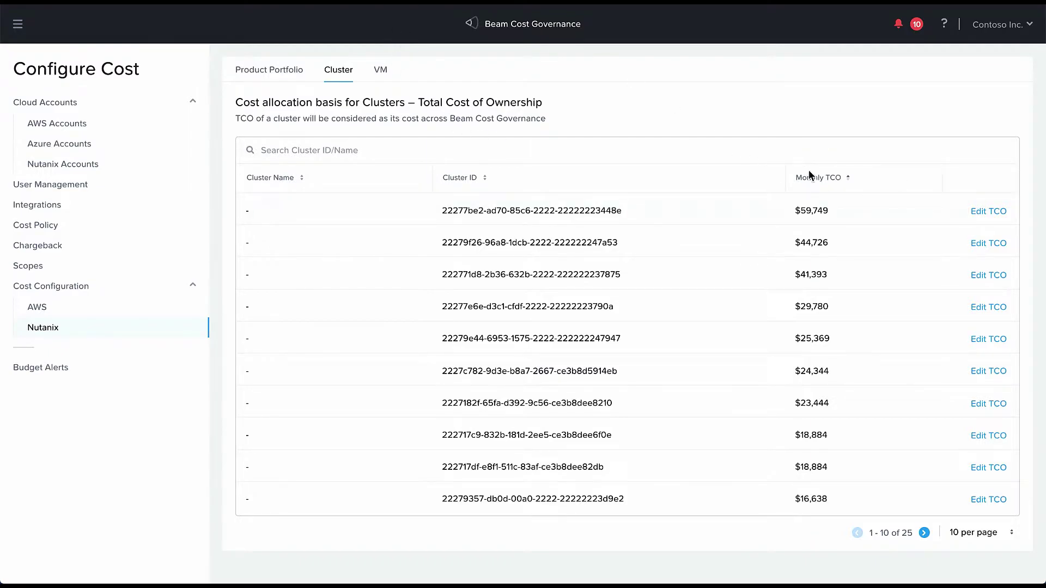
# - Open the top cluster's TCO breakdown showing $22,526 monthly hardware and $0 third-party hardware
pyautogui.click(988, 212)
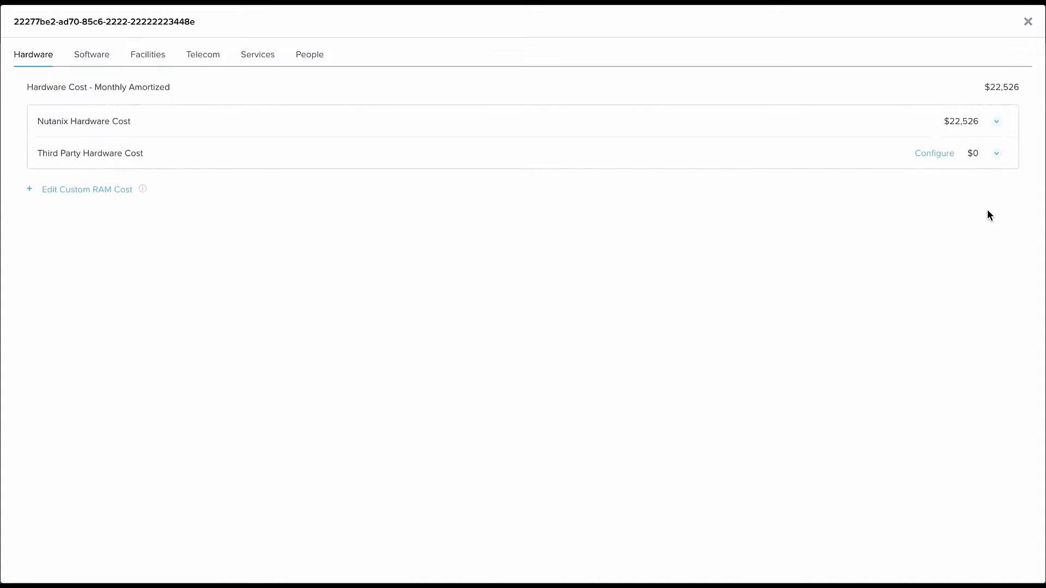
pyautogui.click(470, 131)
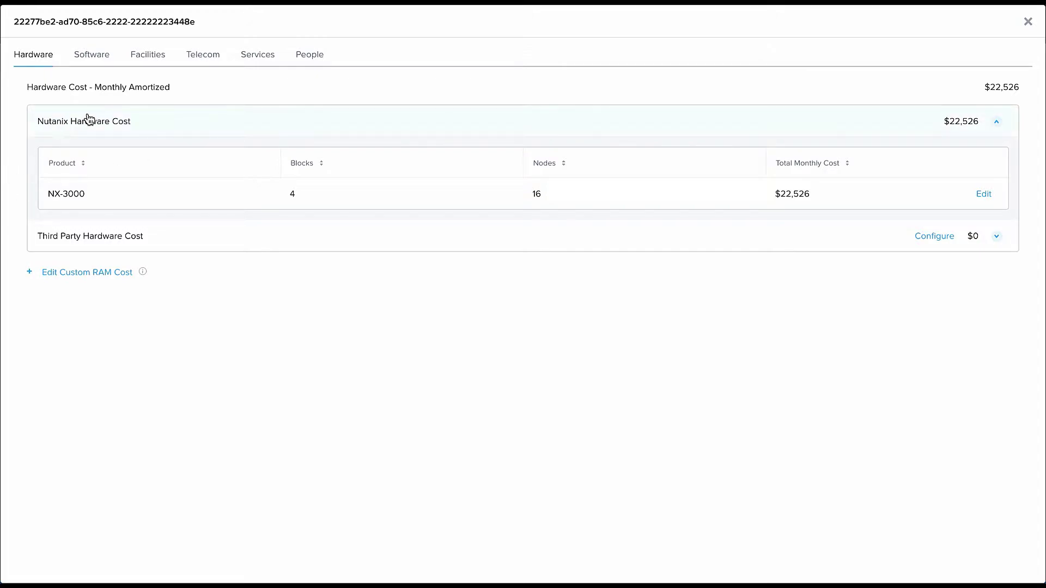
pyautogui.click(220, 240)
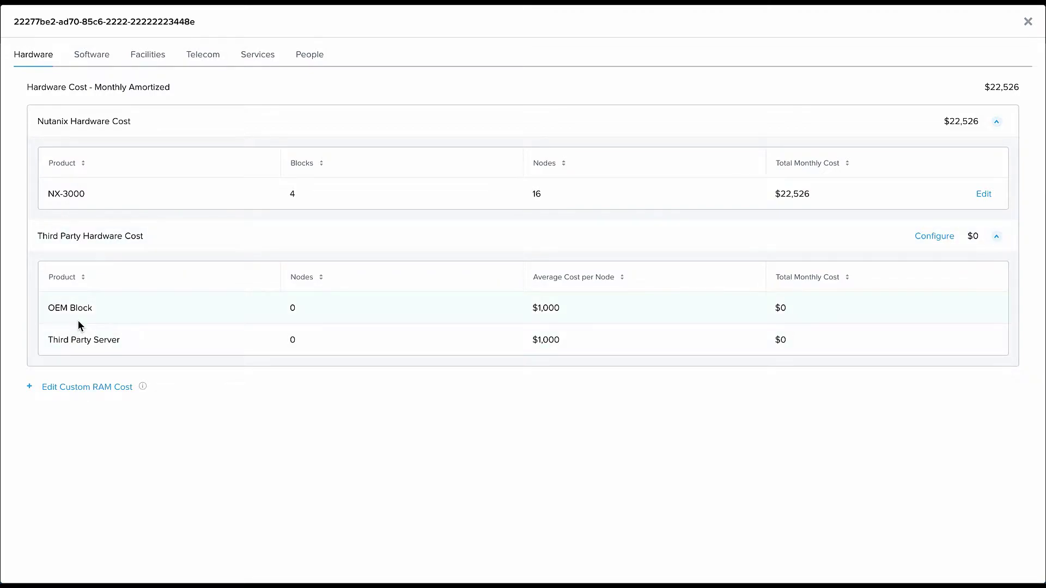
# - Review the cluster's Acropolis Ultimate and vSphere software costs, then view its $1,829 monthly Facilities costs
pyautogui.click(100, 55)
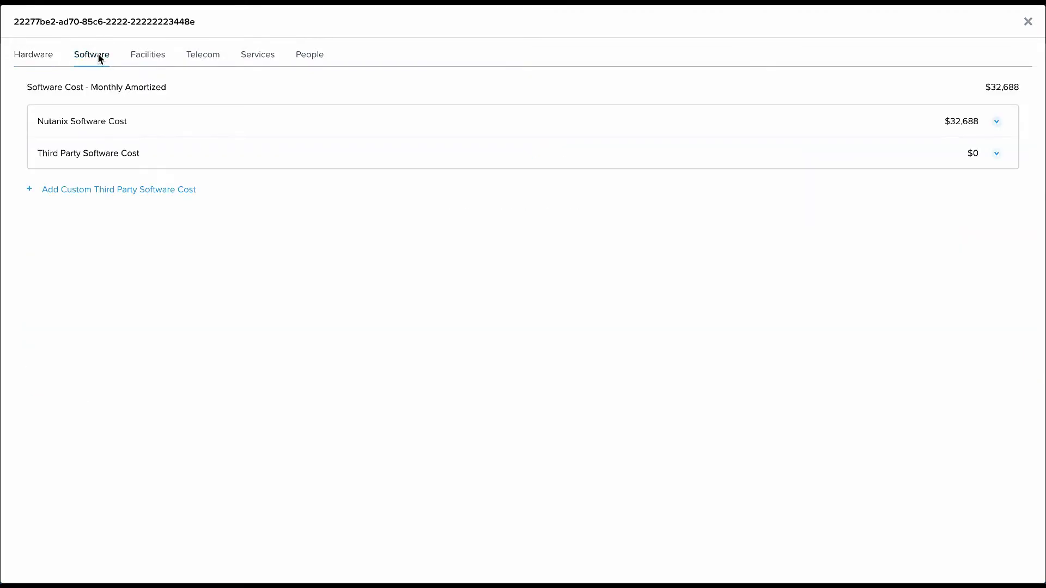
pyautogui.click(242, 119)
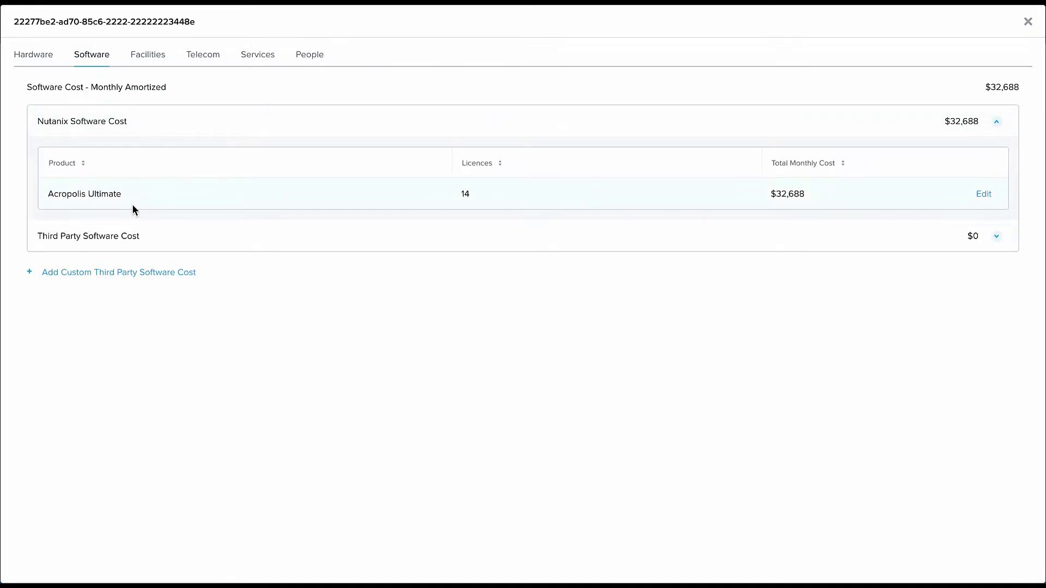
pyautogui.click(202, 243)
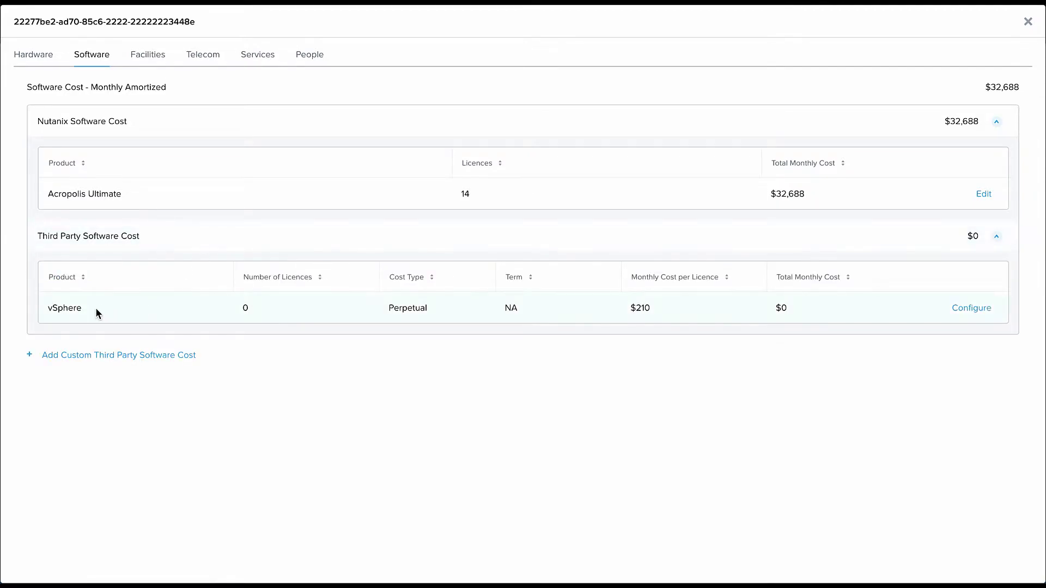
pyautogui.click(118, 357)
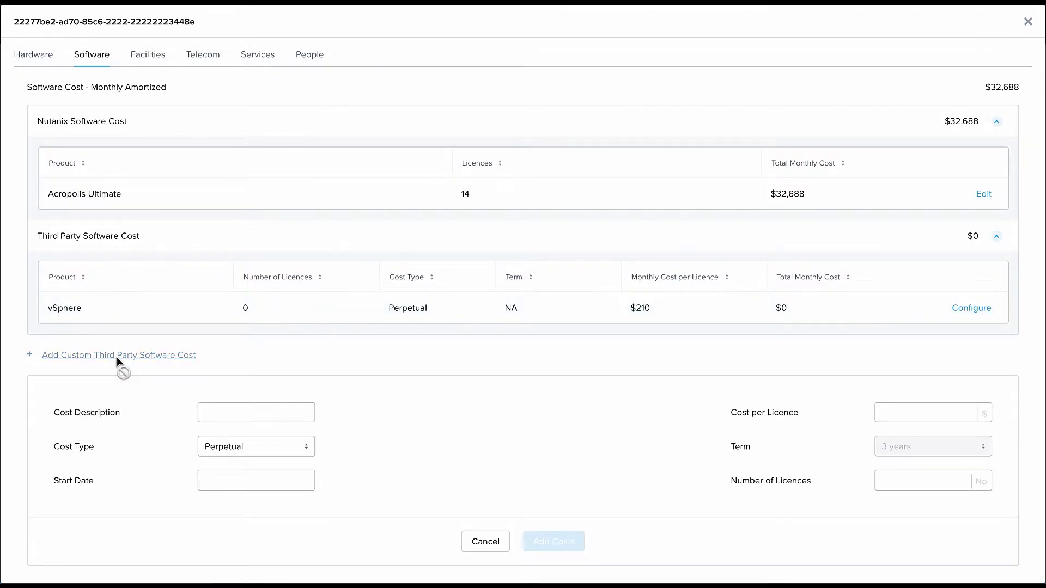
pyautogui.click(152, 56)
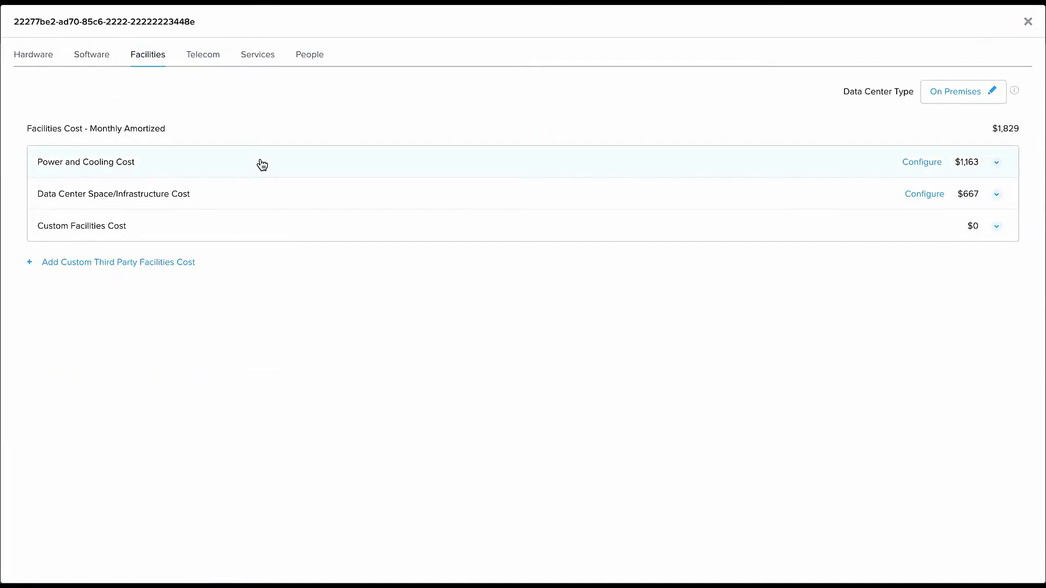
pyautogui.click(918, 164)
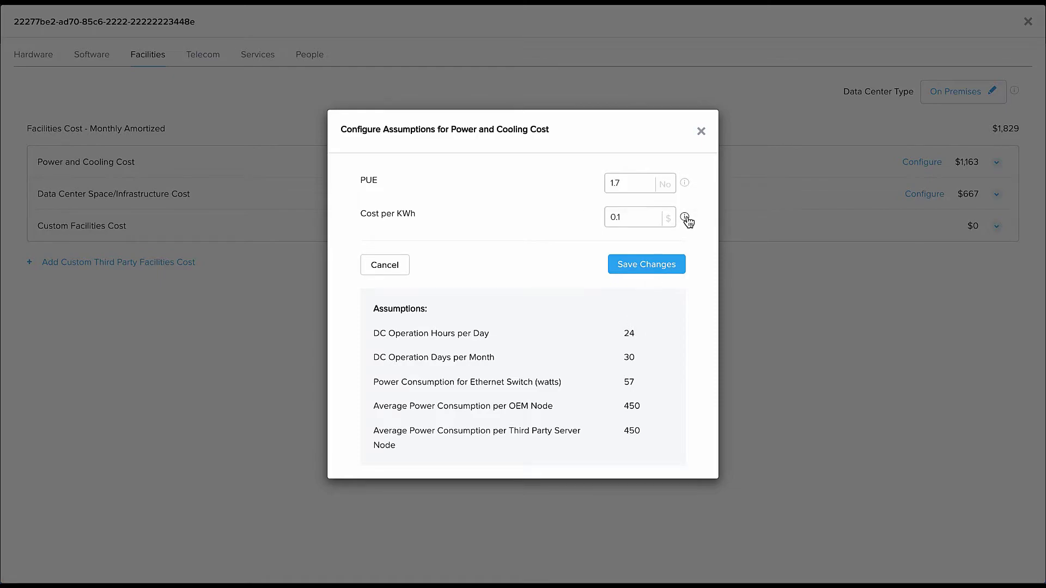
pyautogui.moveTo(687, 226)
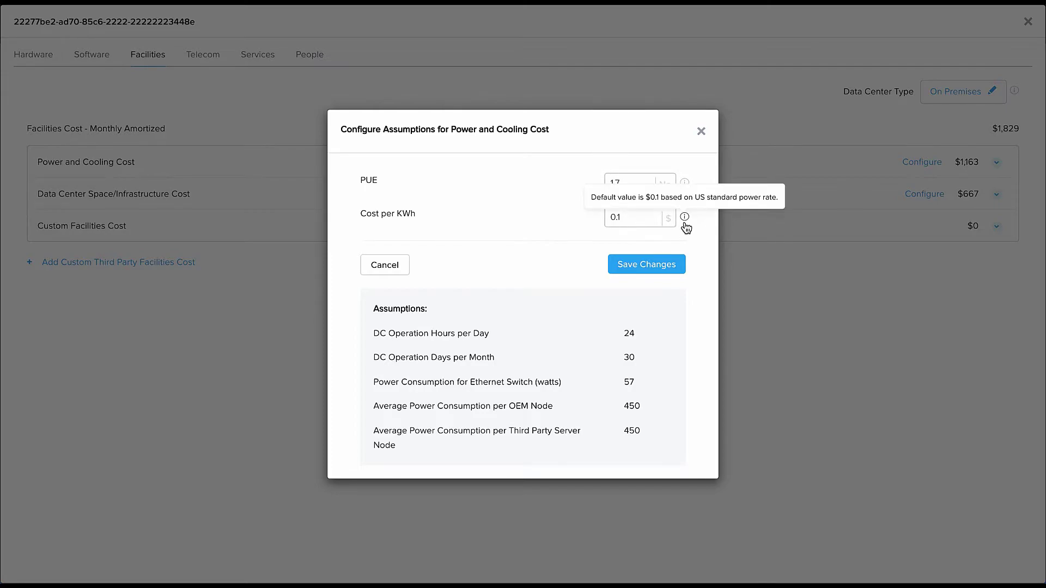
pyautogui.click(640, 220)
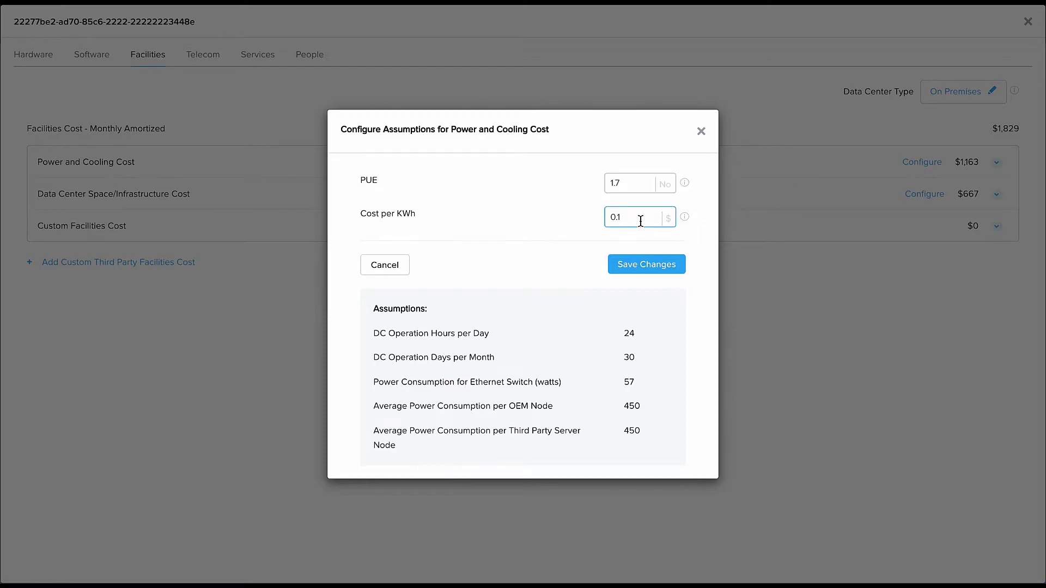
pyautogui.click(701, 132)
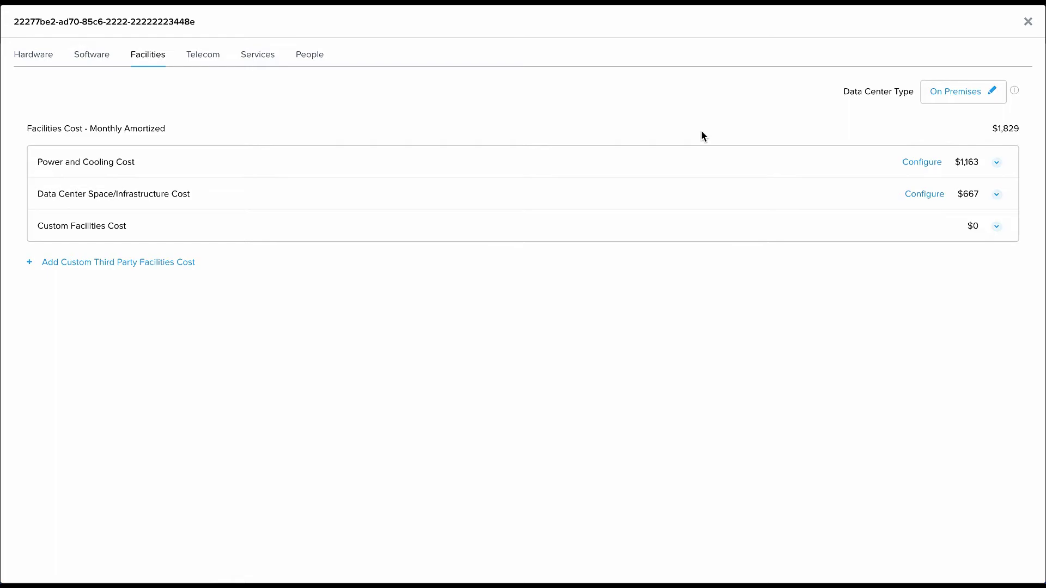
pyautogui.click(928, 194)
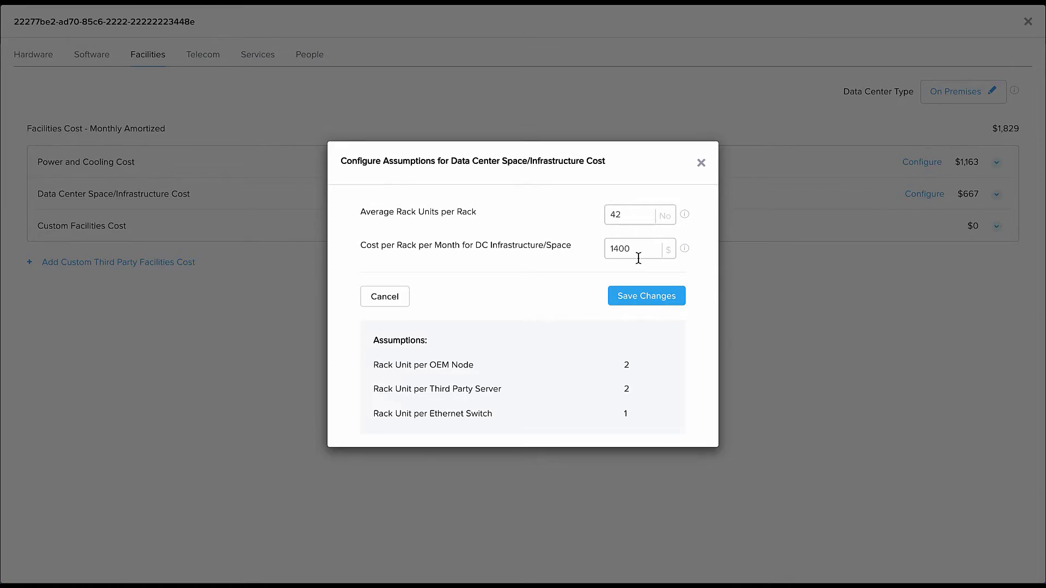
# - Close the data-center space assumptions and review the Telecom Ethernet switch cost settings, leaving telecom at $19.1
pyautogui.click(701, 164)
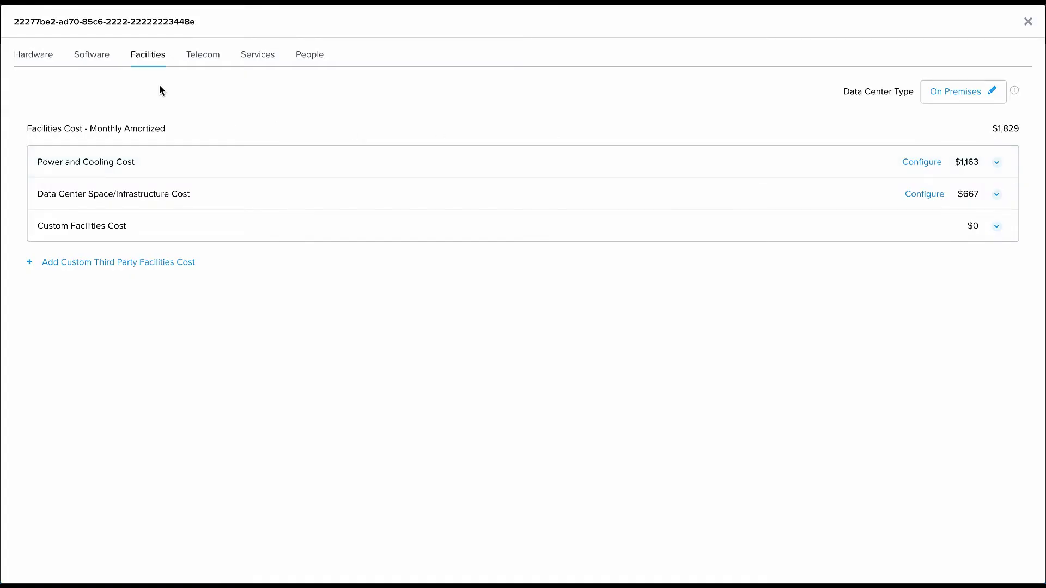
pyautogui.click(205, 57)
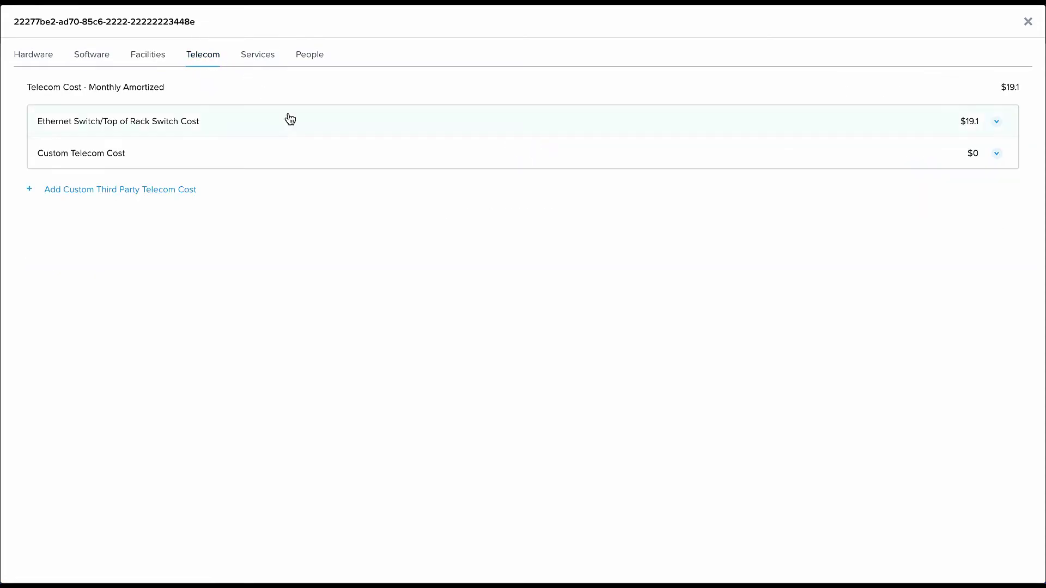
pyautogui.click(292, 122)
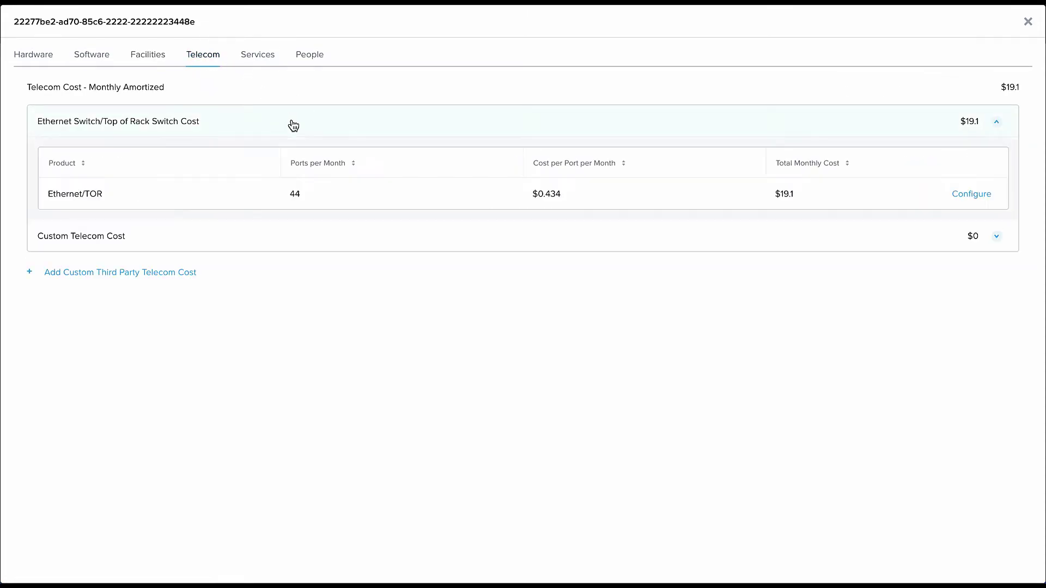
pyautogui.click(980, 196)
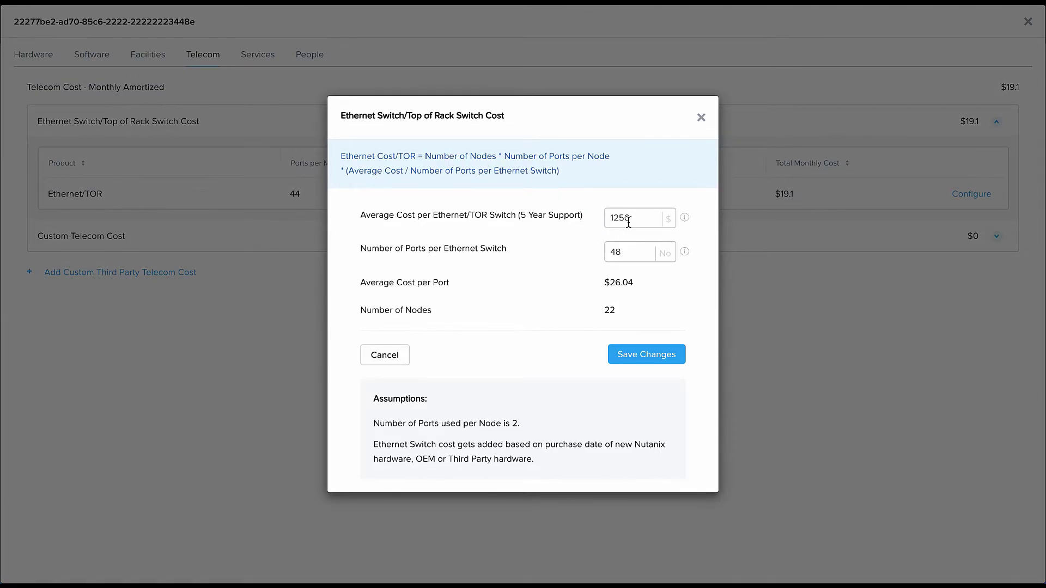
pyautogui.click(701, 117)
# - Show the $0 Services costs and the blank custom third-party services cost form
pyautogui.click(265, 54)
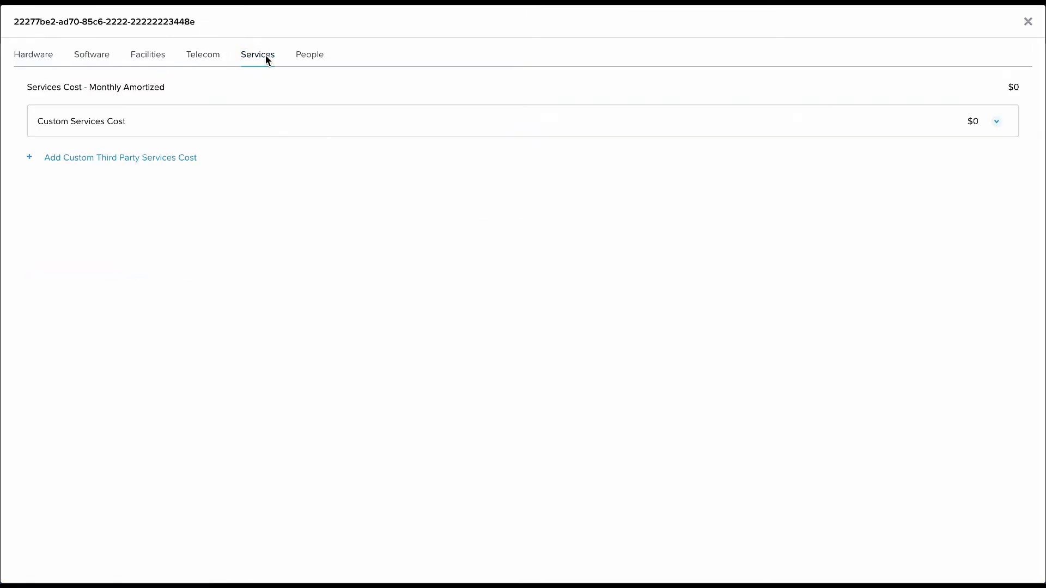
pyautogui.click(145, 158)
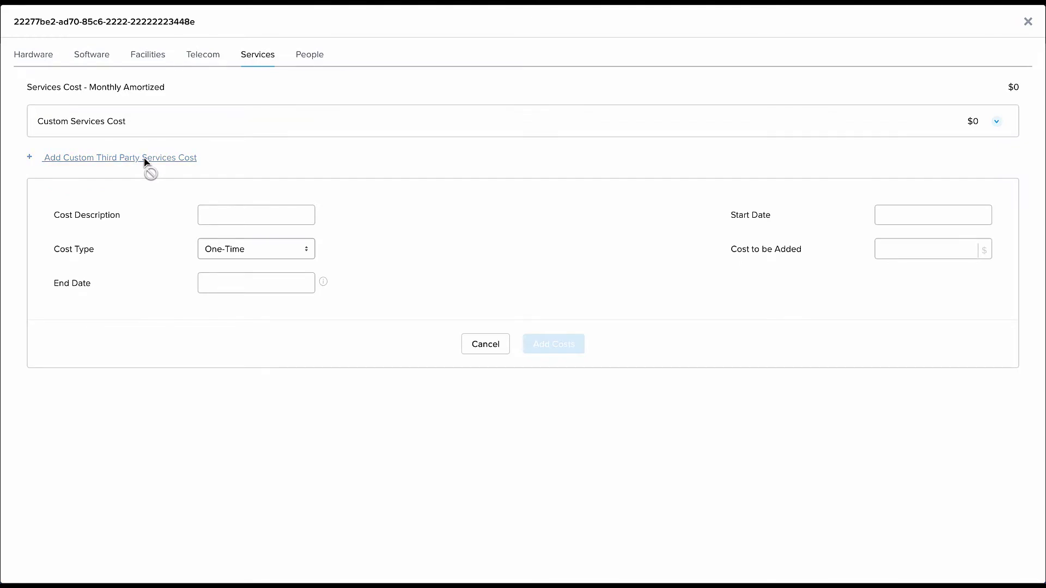
# - Review the People tab's $2,686 administration cost inputs, then close the cluster breakdown unchanged
pyautogui.click(305, 57)
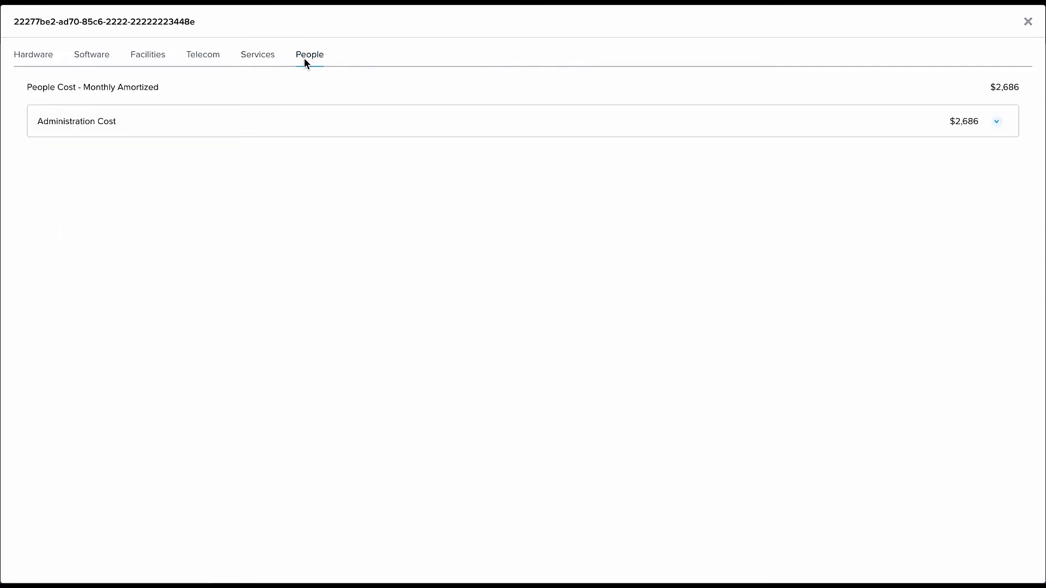
pyautogui.click(537, 129)
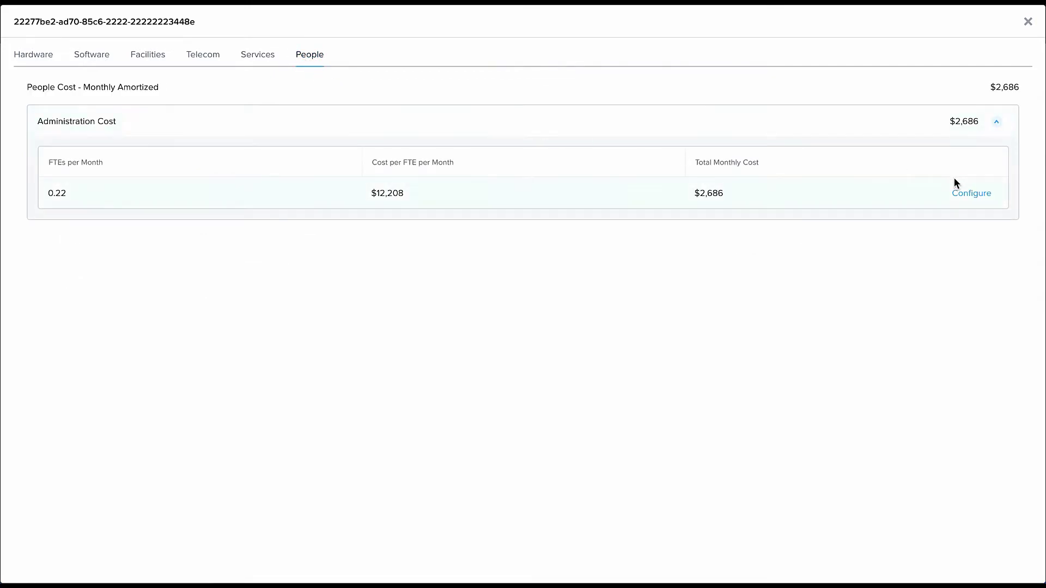
pyautogui.click(963, 195)
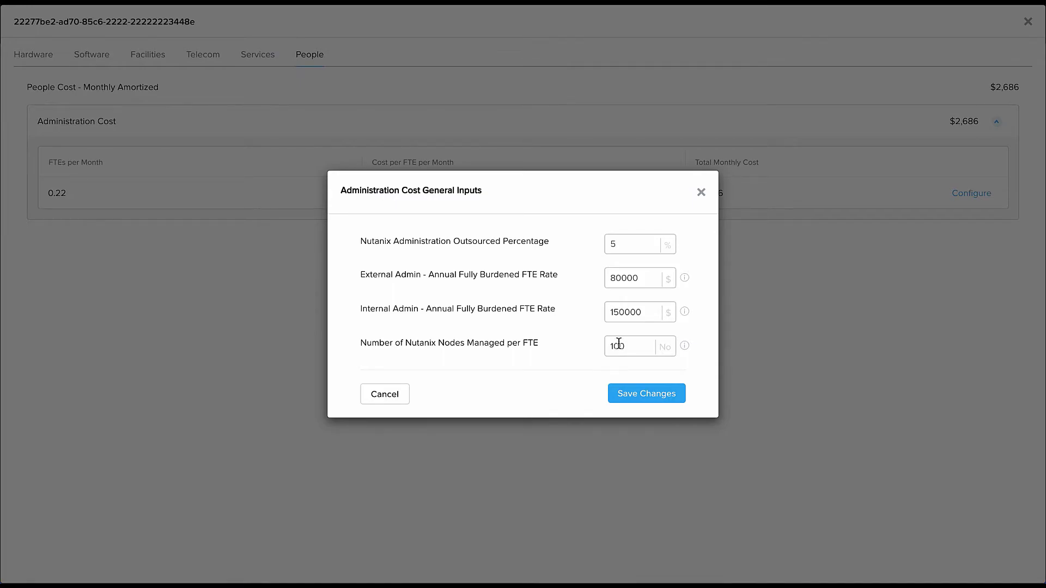
pyautogui.click(702, 193)
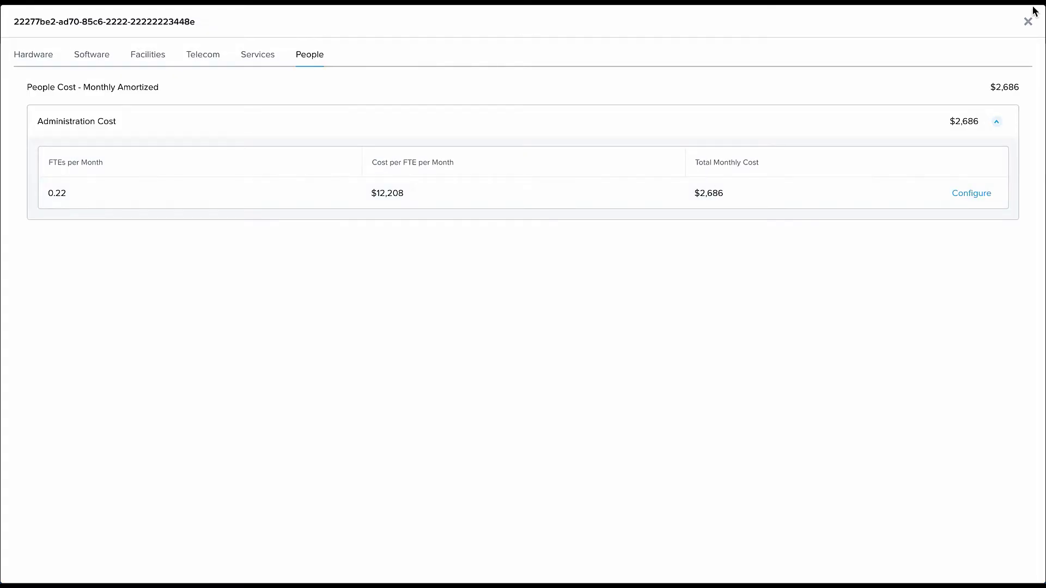
pyautogui.click(1028, 21)
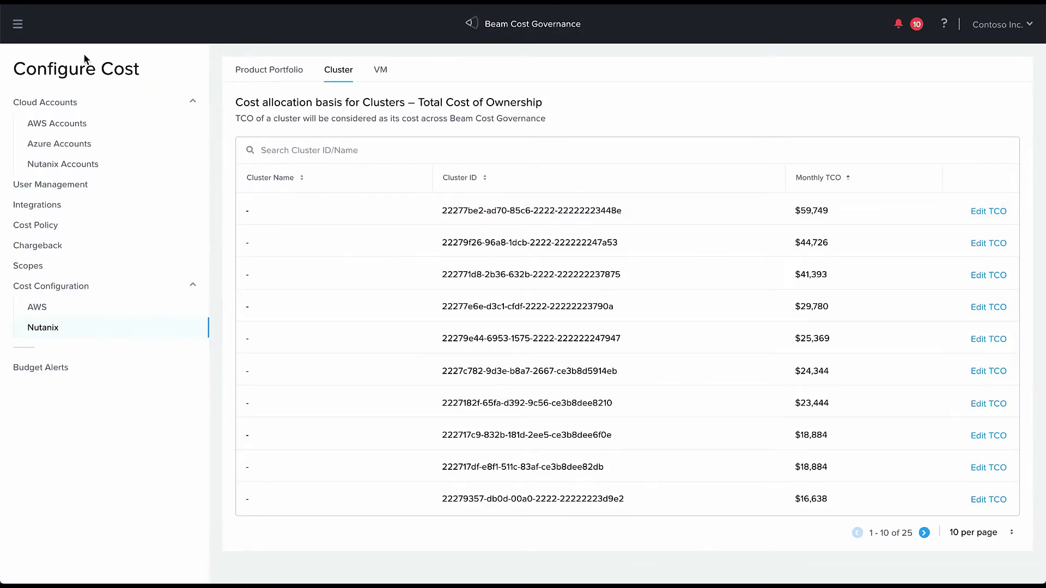
# - From the Dashboard's Spend Overview details, chart current spend per cluster by day, totalling $183,212
pyautogui.click(18, 25)
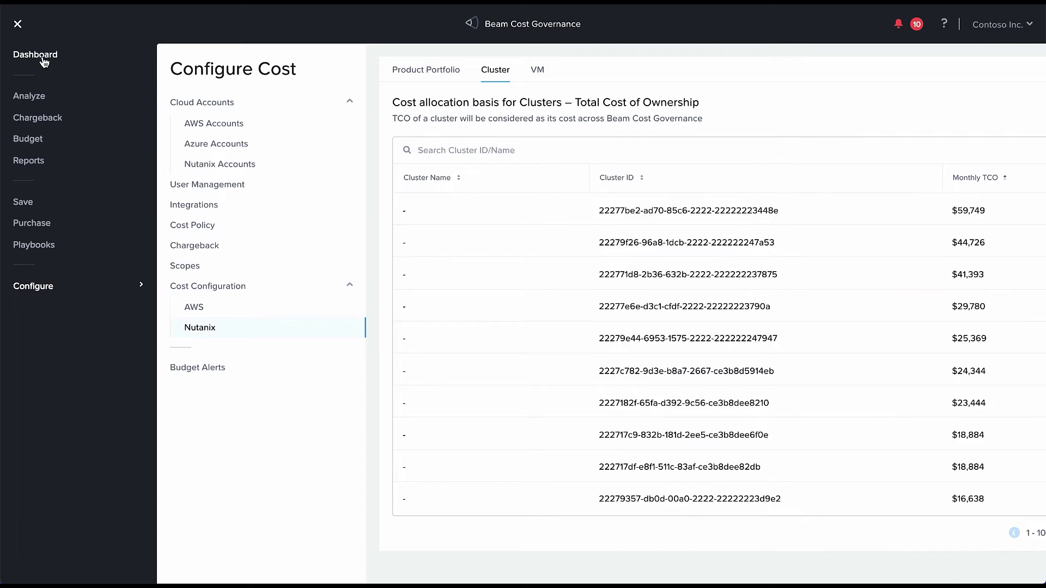
pyautogui.click(44, 59)
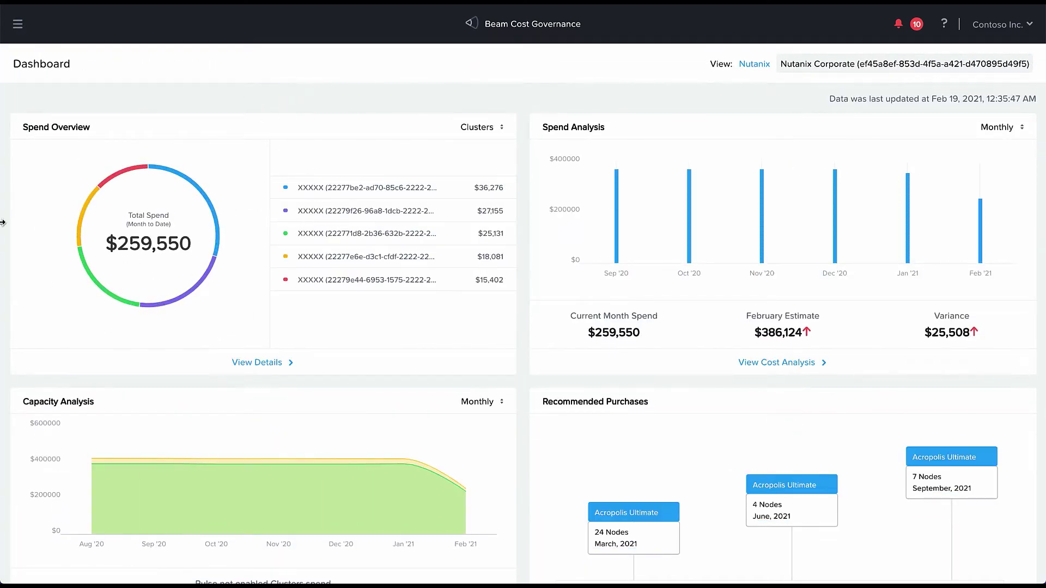
pyautogui.click(253, 362)
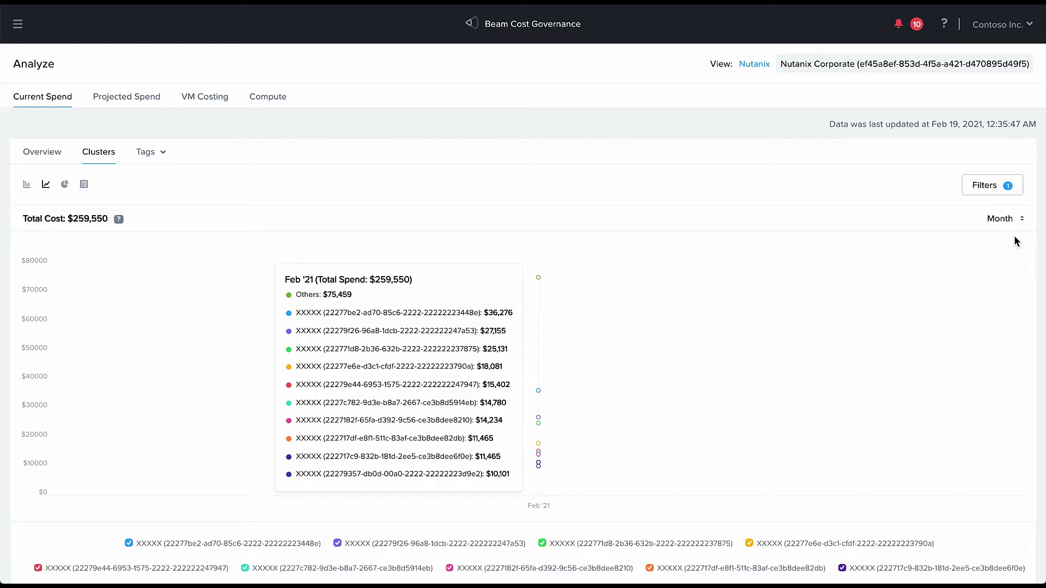
pyautogui.click(1002, 218)
pyautogui.click(997, 211)
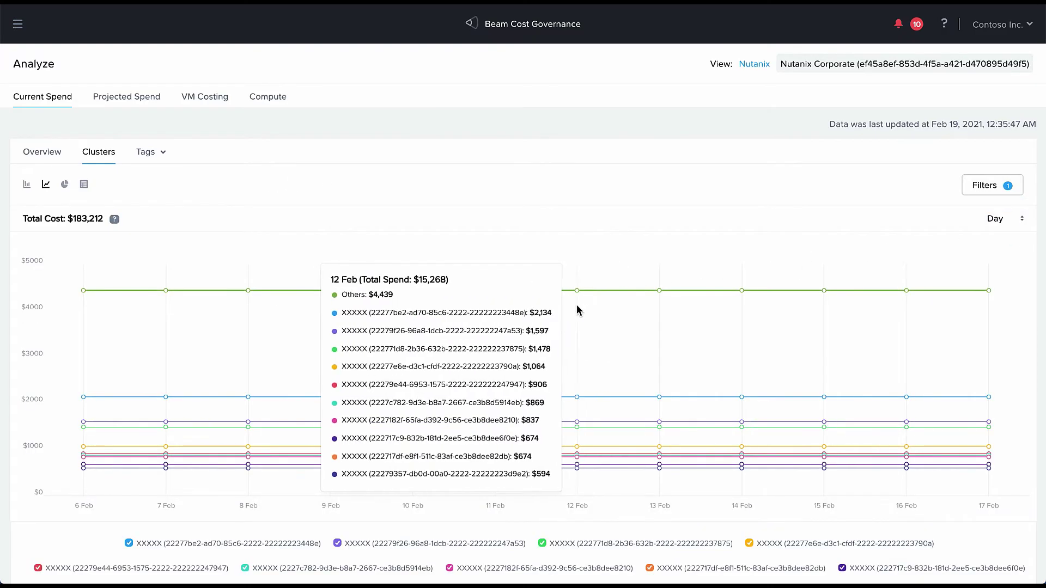
# - Open VM Costing and drill into the top cluster's $36,276 February cost details
pyautogui.click(202, 103)
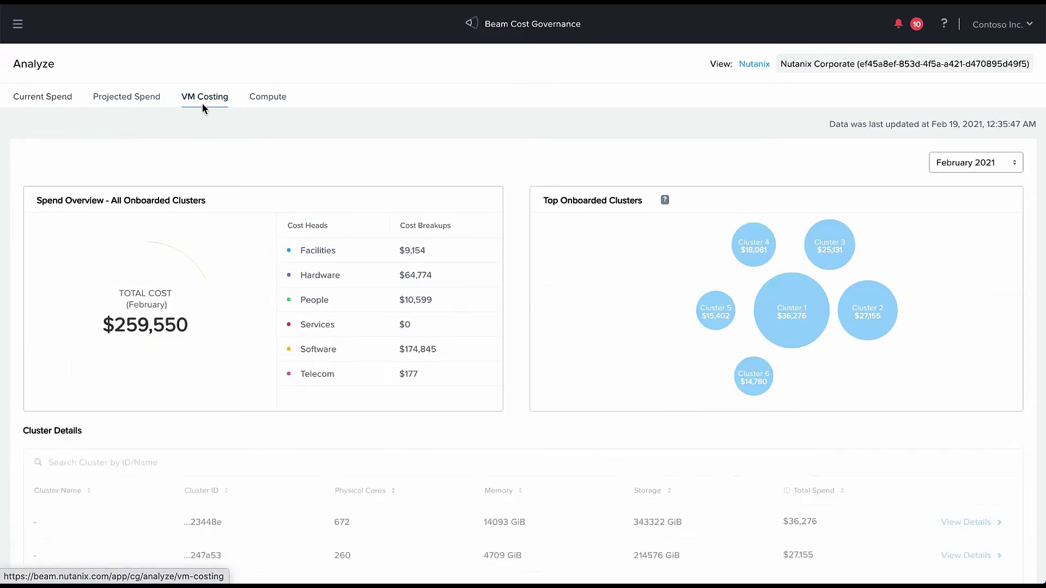
pyautogui.scroll(-1, 436, 341)
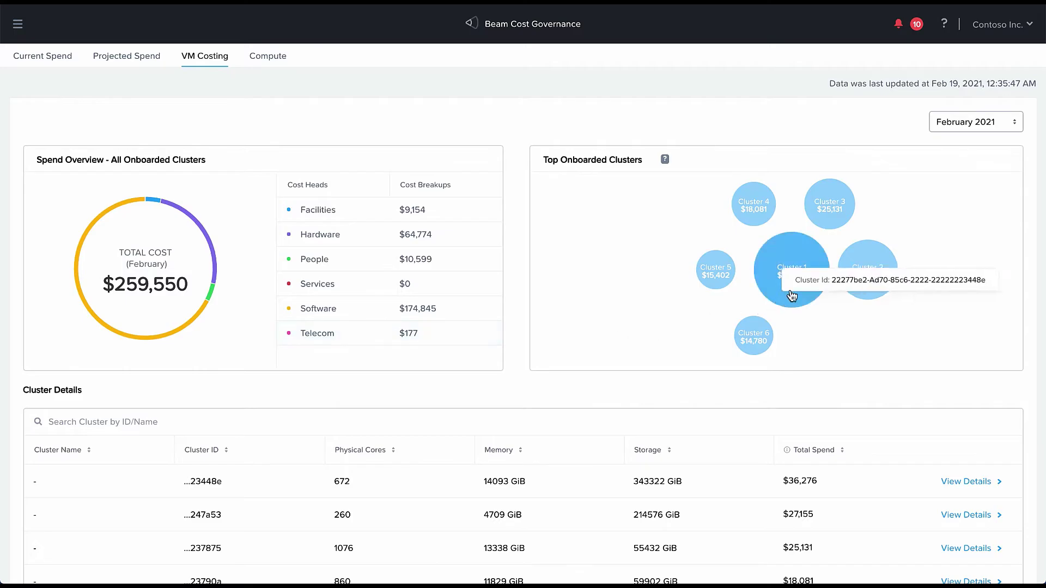
pyautogui.click(777, 276)
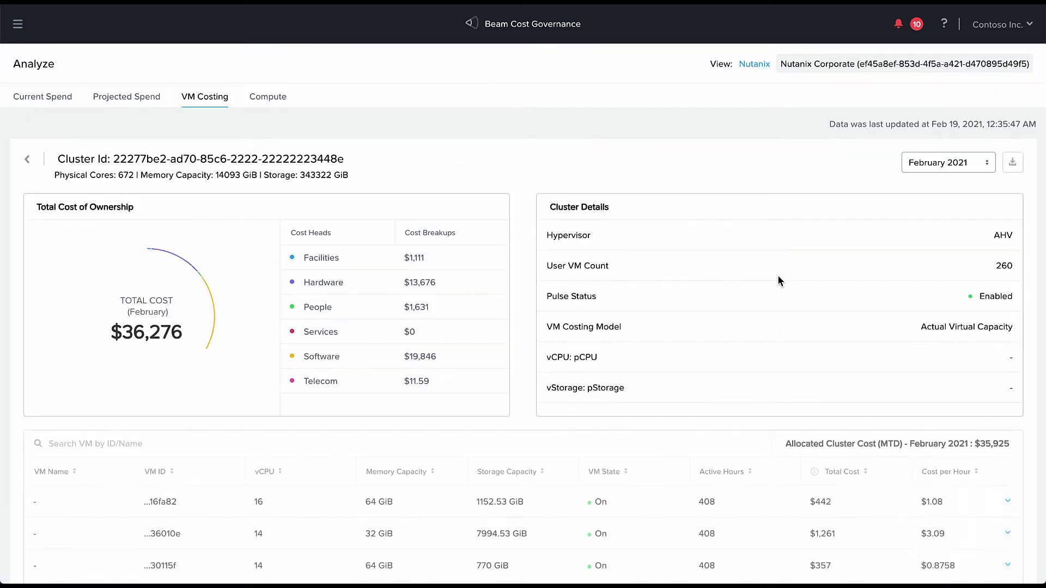
# - Scroll through the cluster's per-VM cost table
pyautogui.scroll(-1, 778, 277)
pyautogui.scroll(-1, 778, 279)
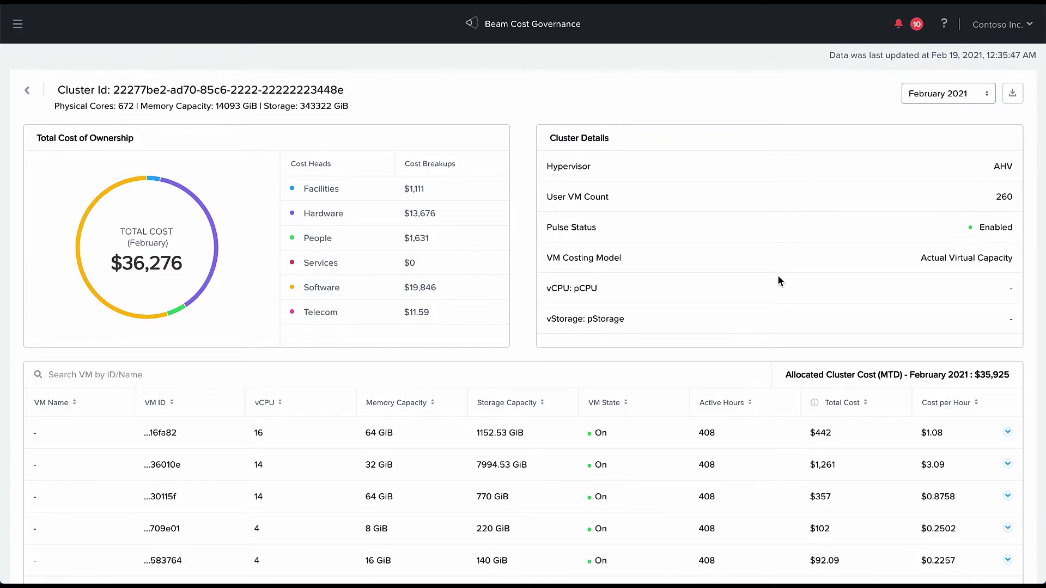
pyautogui.scroll(-1, 776, 275)
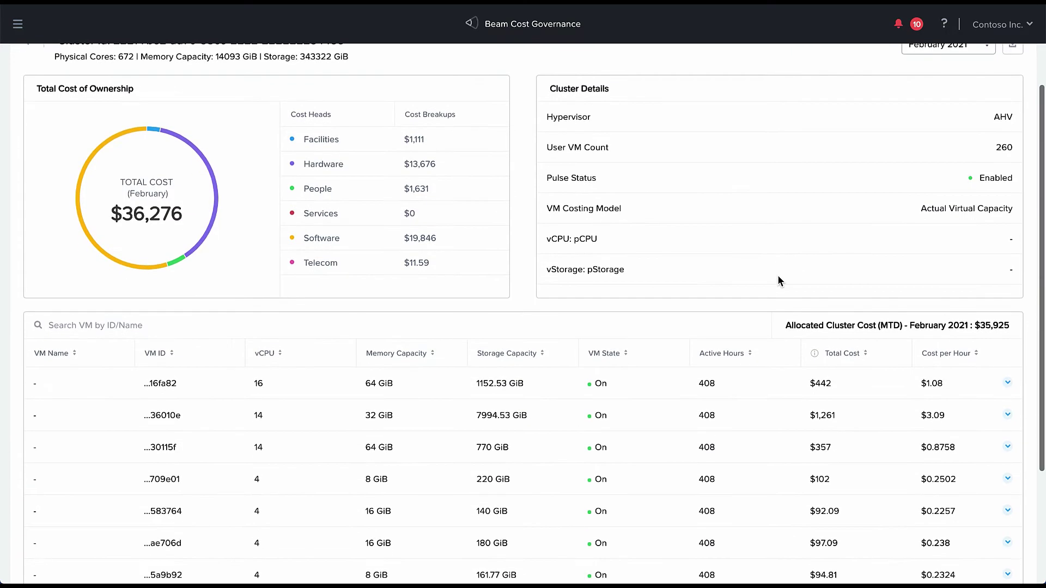
pyautogui.scroll(-1, 75, 392)
pyautogui.scroll(-1, 74, 392)
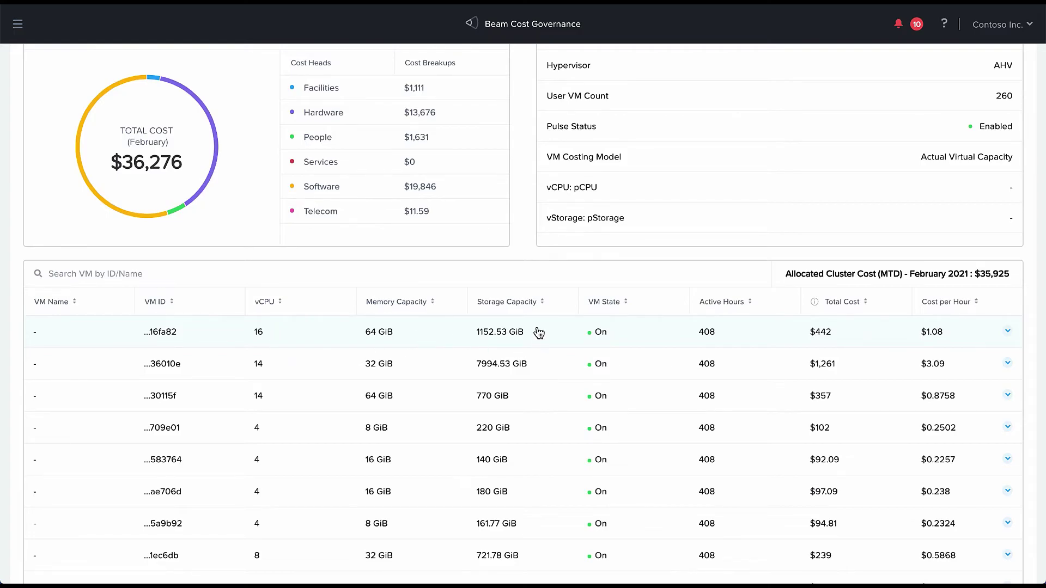
pyautogui.scroll(3, 539, 332)
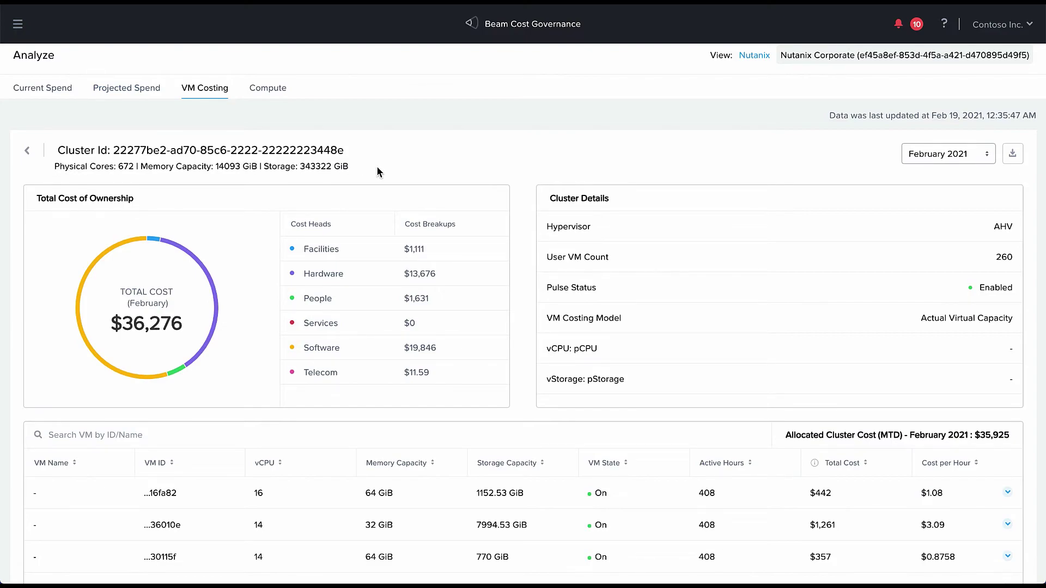
pyautogui.moveTo(59, 354)
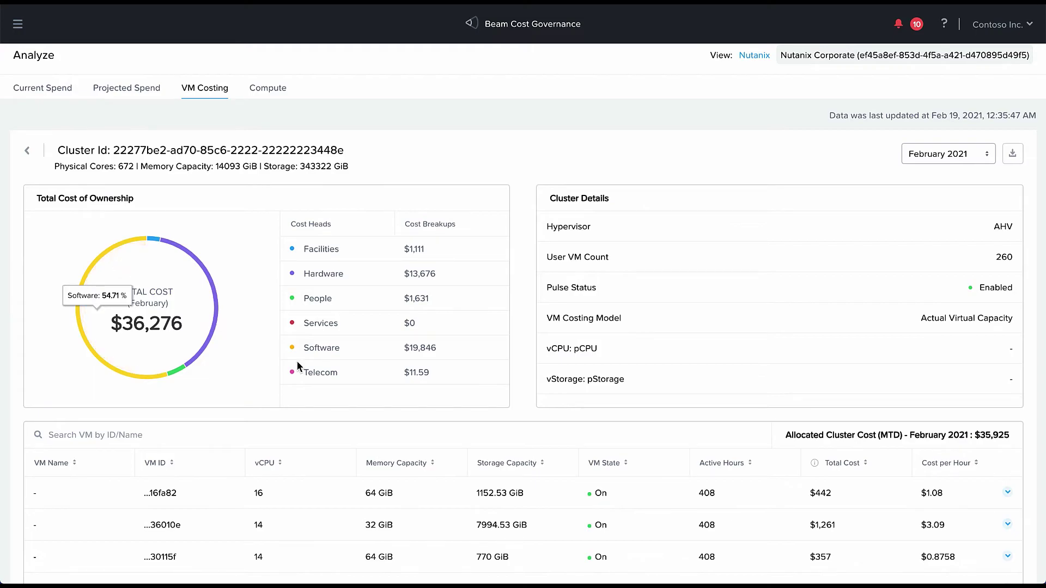
pyautogui.scroll(-2, 361, 405)
# - Expand the first VM's cost chart: $442 over 408 allocated hours, about $26.03 daily
pyautogui.click(436, 419)
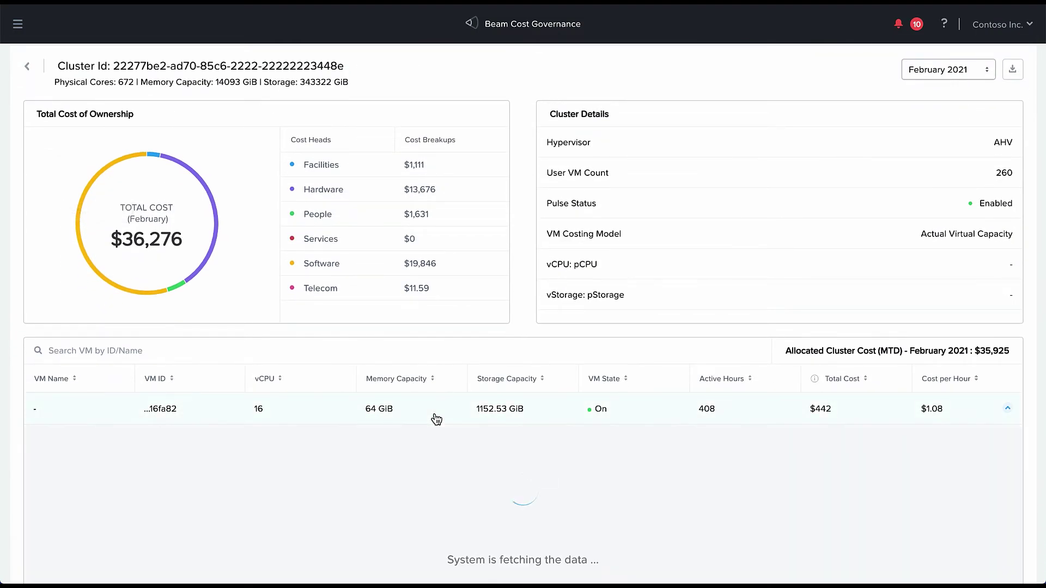
pyautogui.scroll(-4, 436, 418)
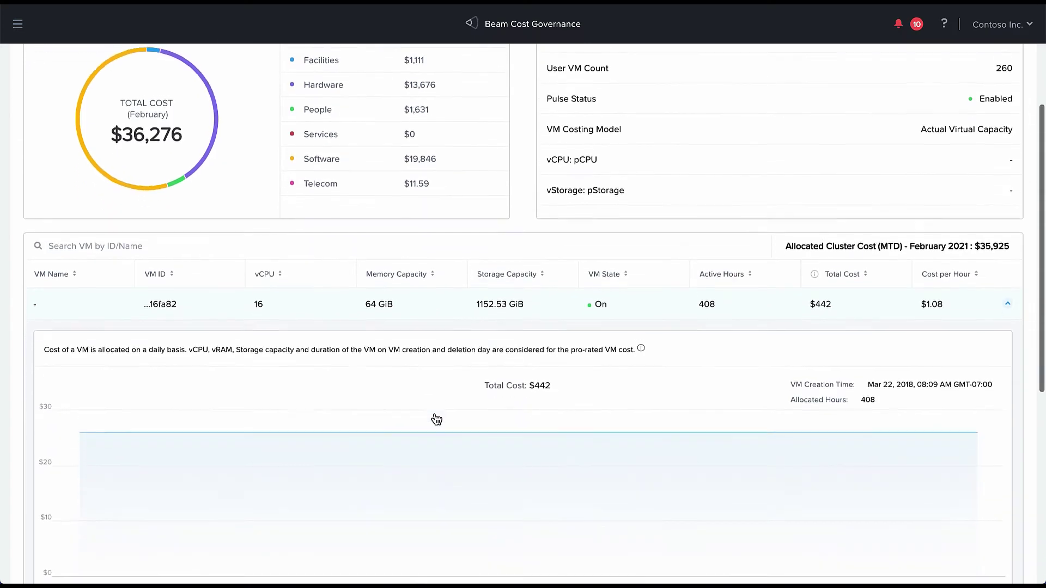
pyautogui.moveTo(526, 366)
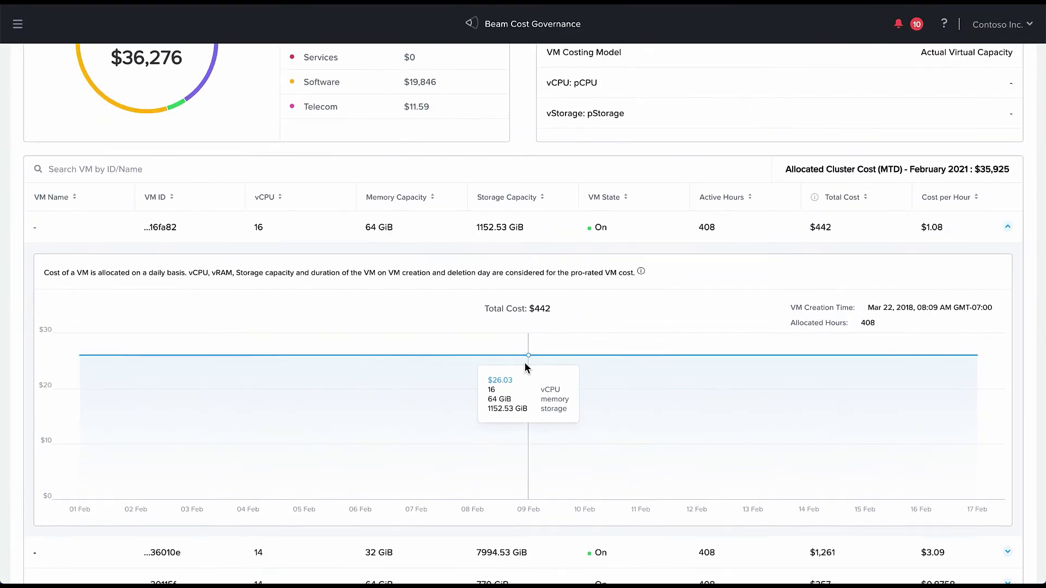
pyautogui.scroll(5, 524, 362)
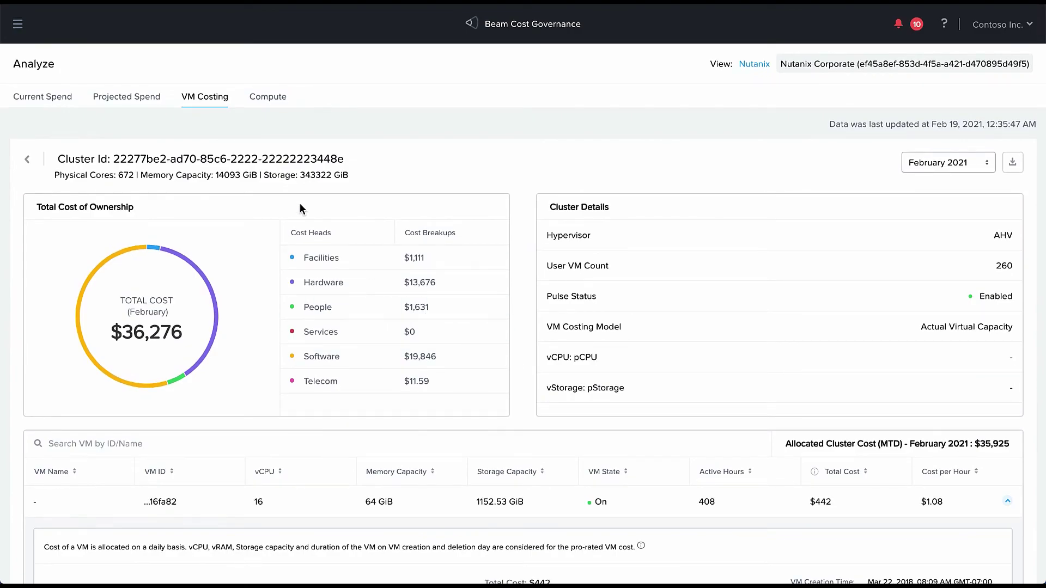
# - Break compute spend down by sub-service: VM about $15,067 versus VM-Snapshots $202
pyautogui.click(266, 101)
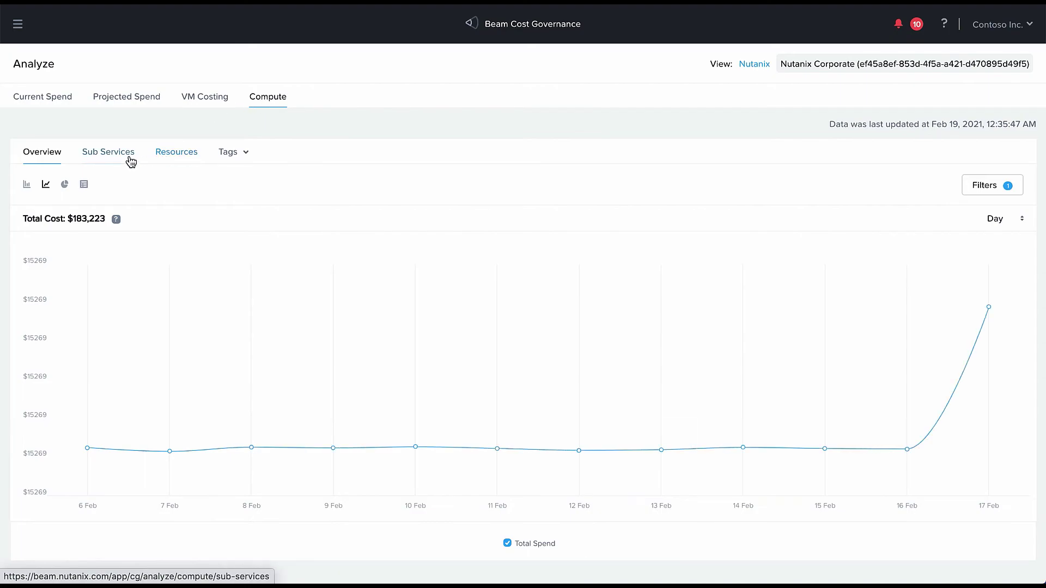
pyautogui.click(127, 152)
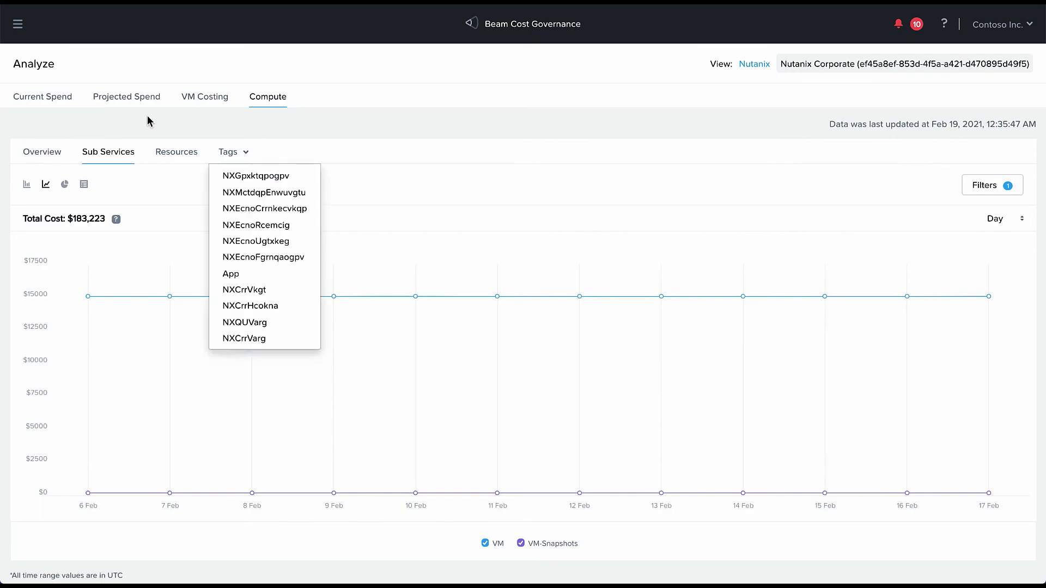
# - Go back to the Dashboard showing $259,550 month-to-date and a $386,124 February estimate
pyautogui.click(18, 25)
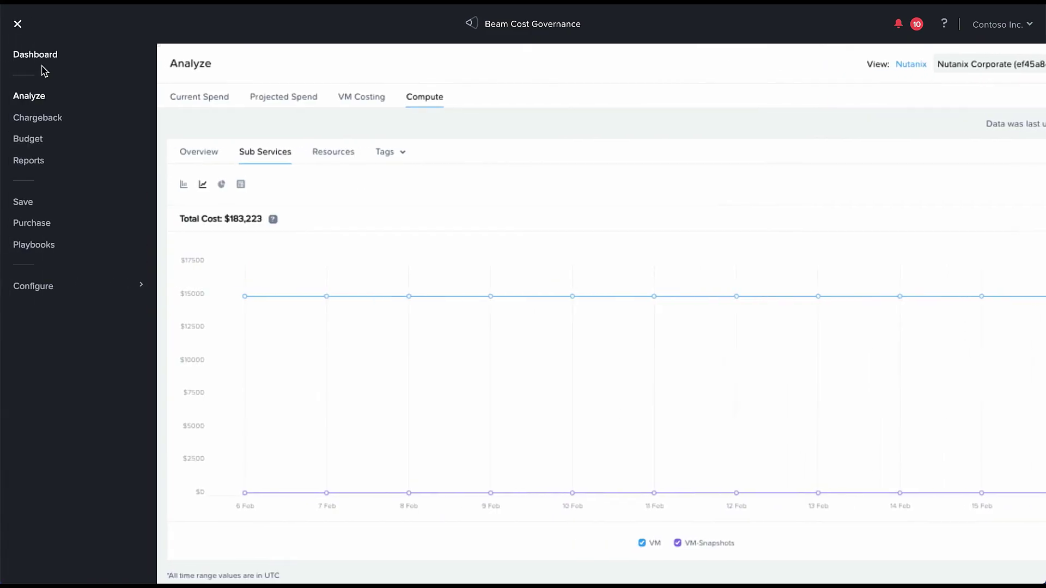
pyautogui.click(35, 53)
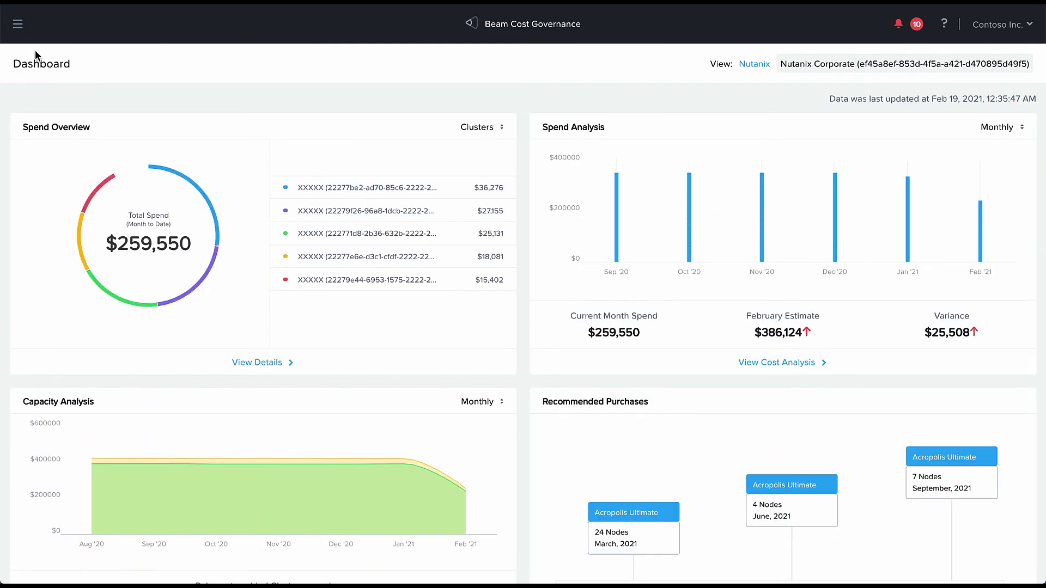